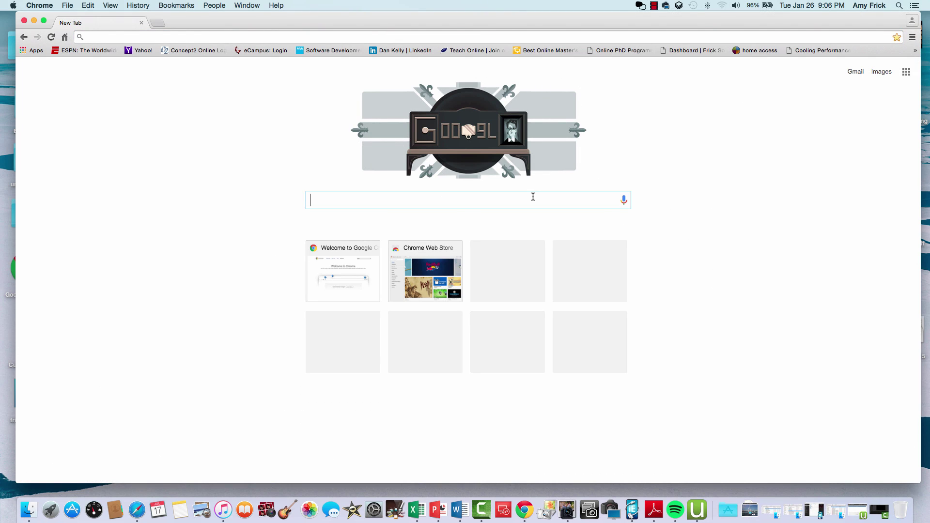
type("amazon")
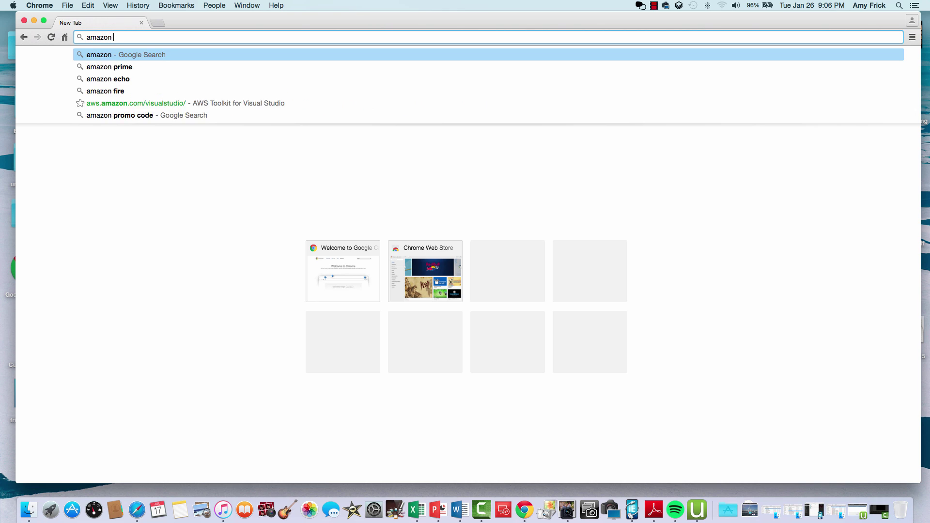
type(" aws")
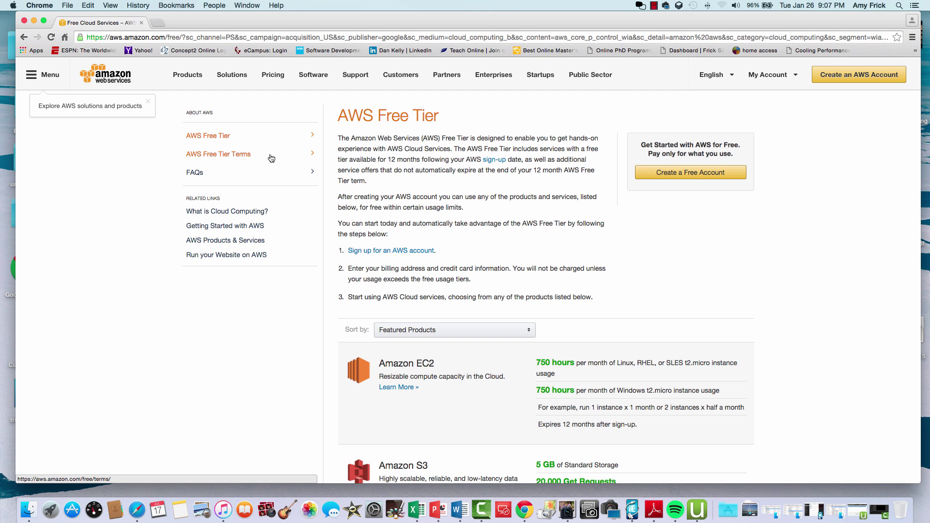
mouse_move(768, 75)
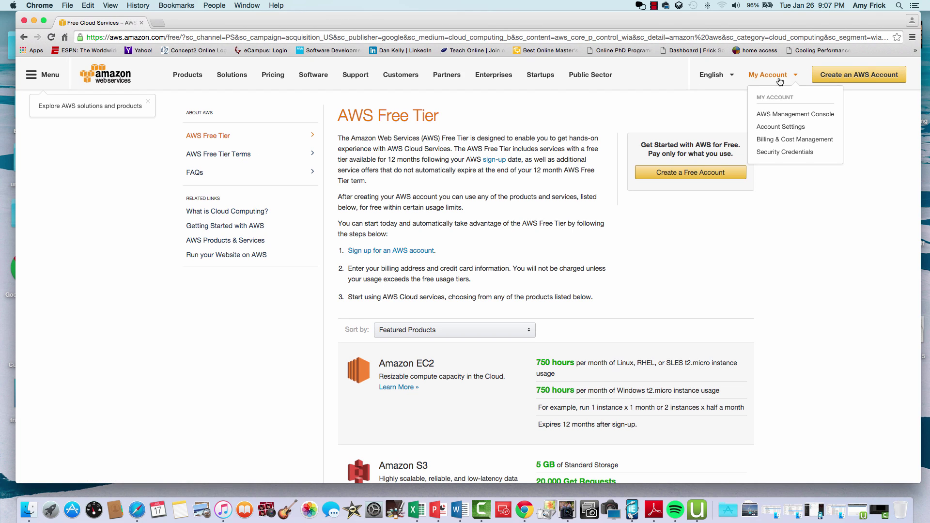
Sign in with the saved e-mail address and password to reach the EC2 instance list.
left_click(774, 121)
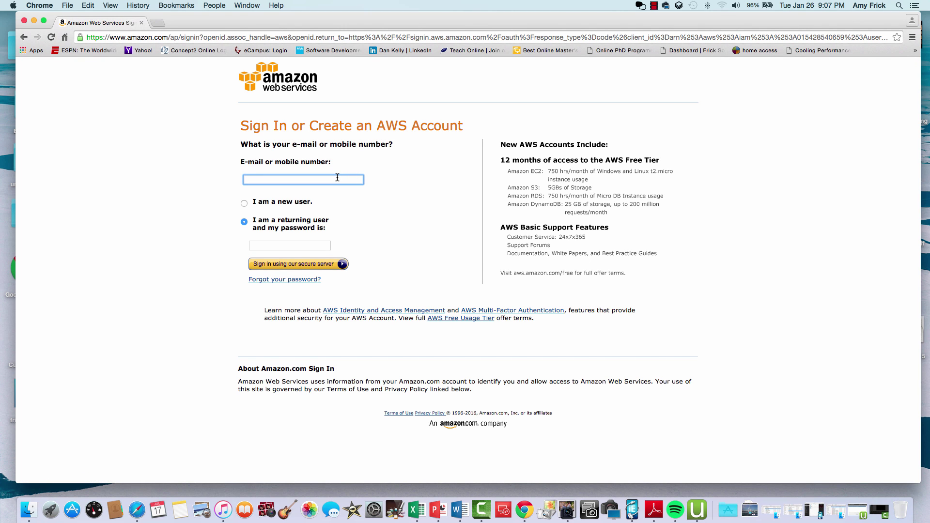
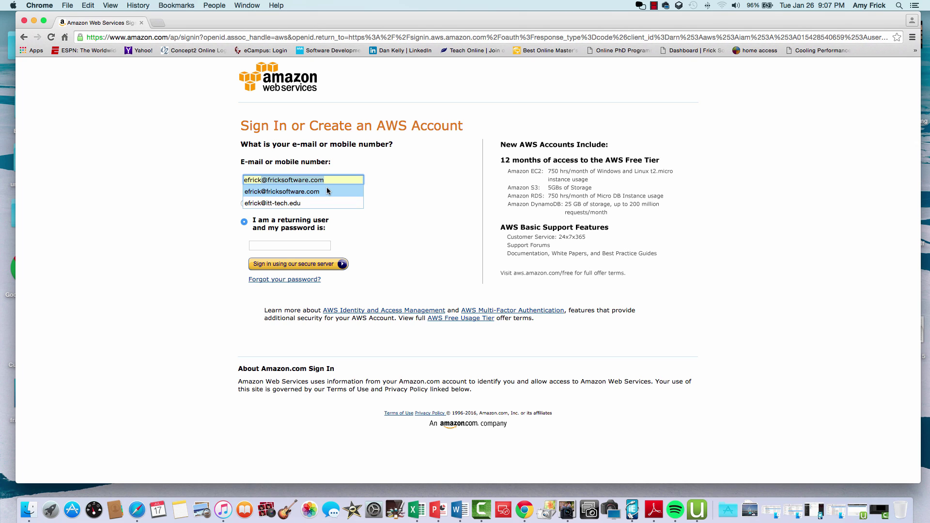
left_click(326, 190)
left_click(304, 242)
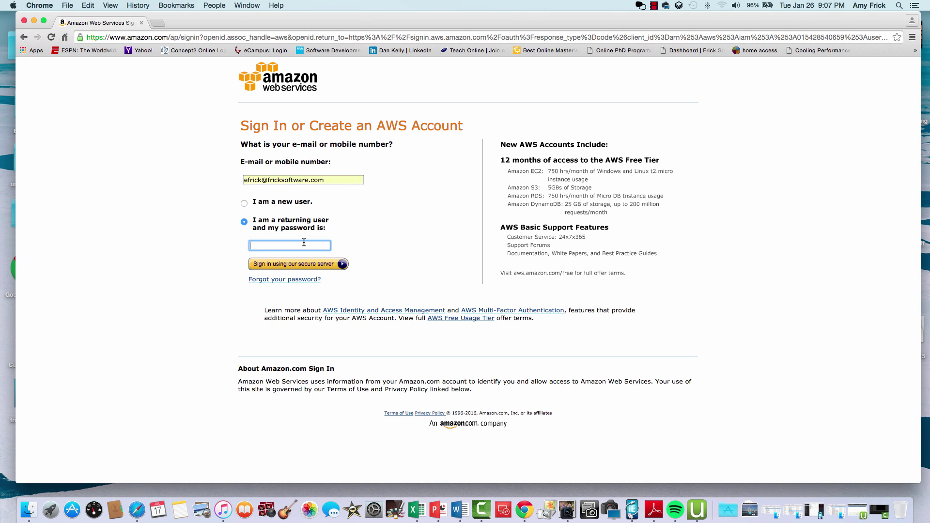
type("•••")
type("••••")
left_click(306, 265)
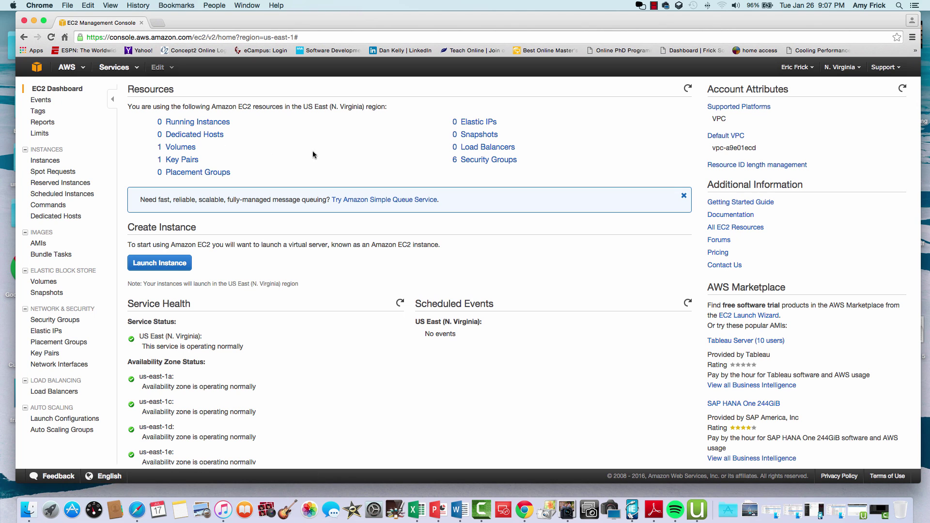
Review Running Instances, then start the Launch Instance wizard.
left_click(211, 123)
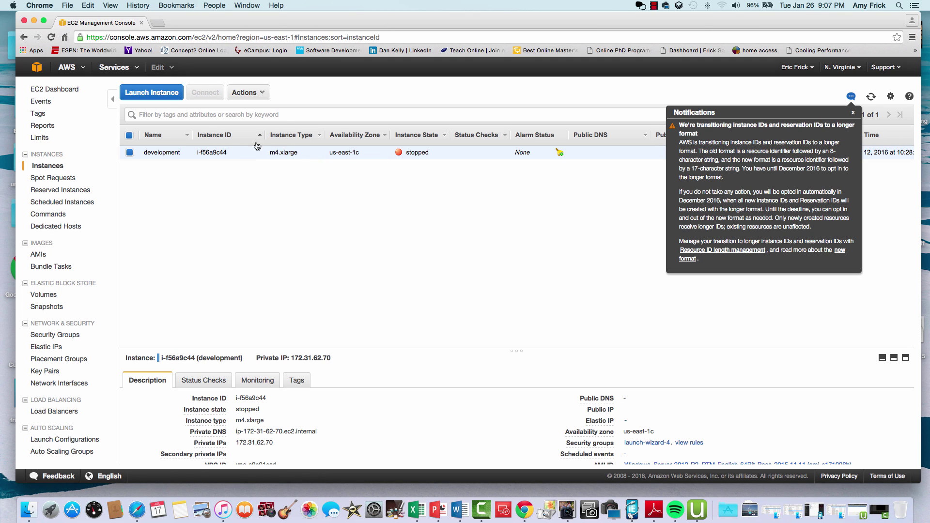
left_click(167, 100)
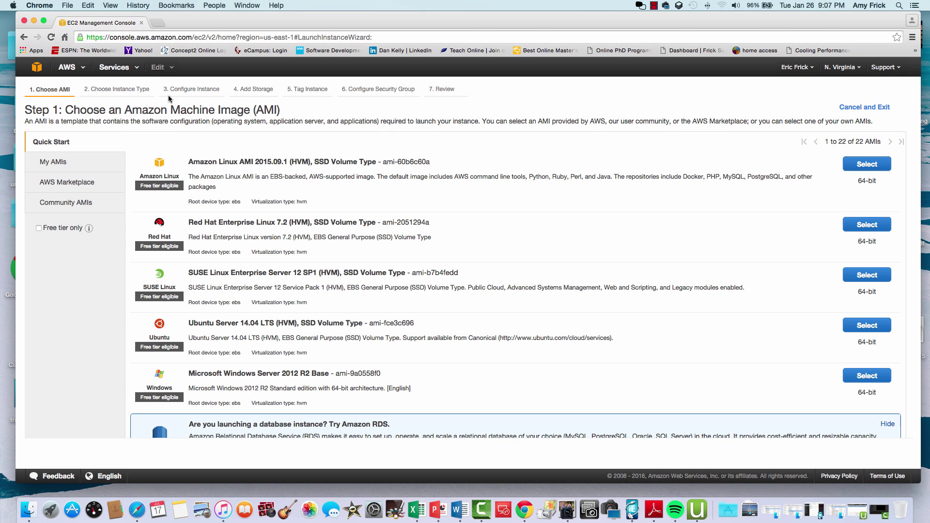
scroll(293, 143, "down", 2)
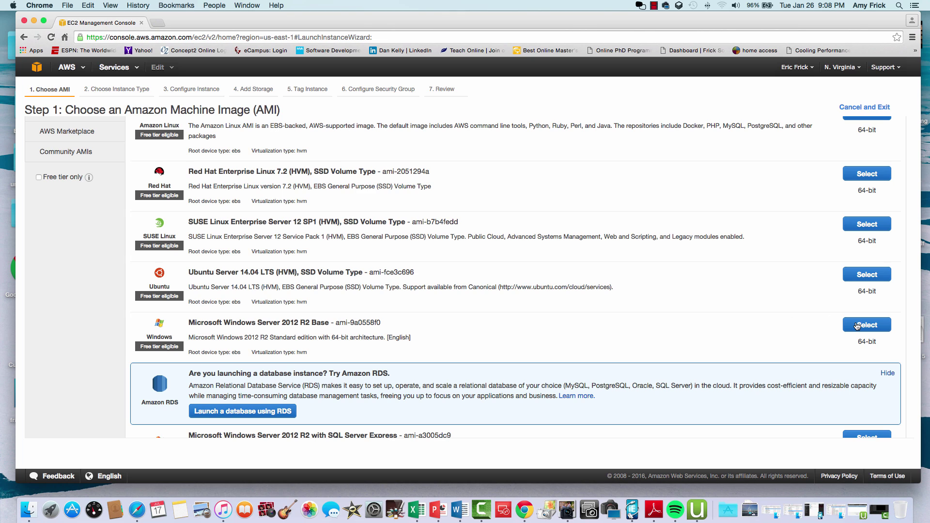
Select the Microsoft Windows Server 2012 R2 Base machine image.
left_click(857, 326)
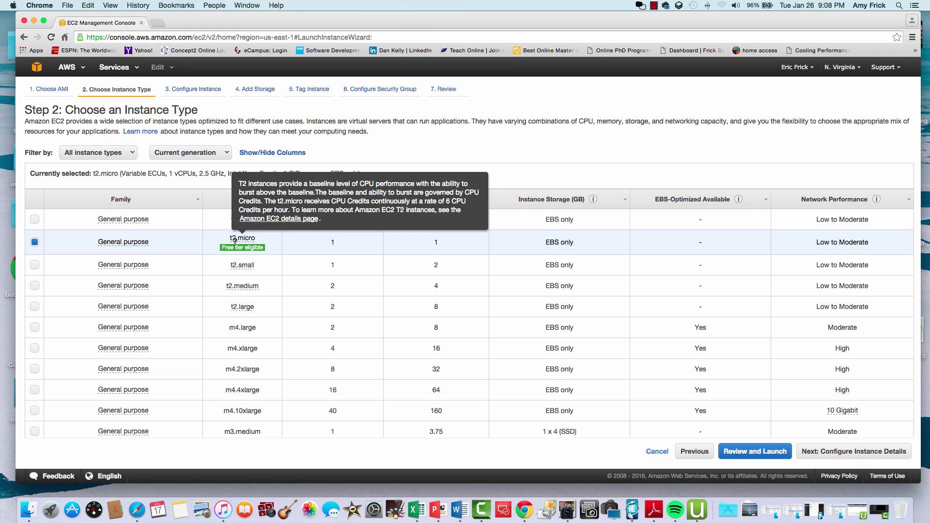
Choose the t2.micro instance type and continue to instance details.
left_click(35, 220)
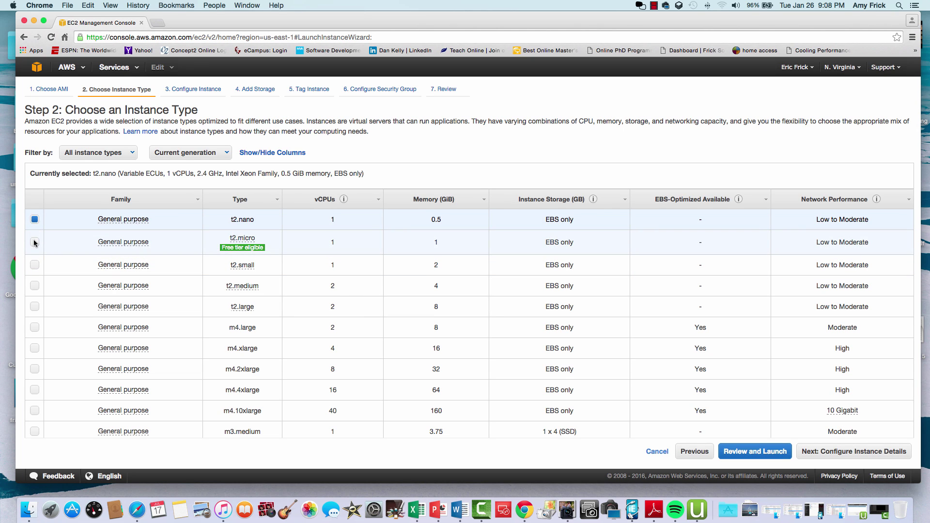
left_click(35, 243)
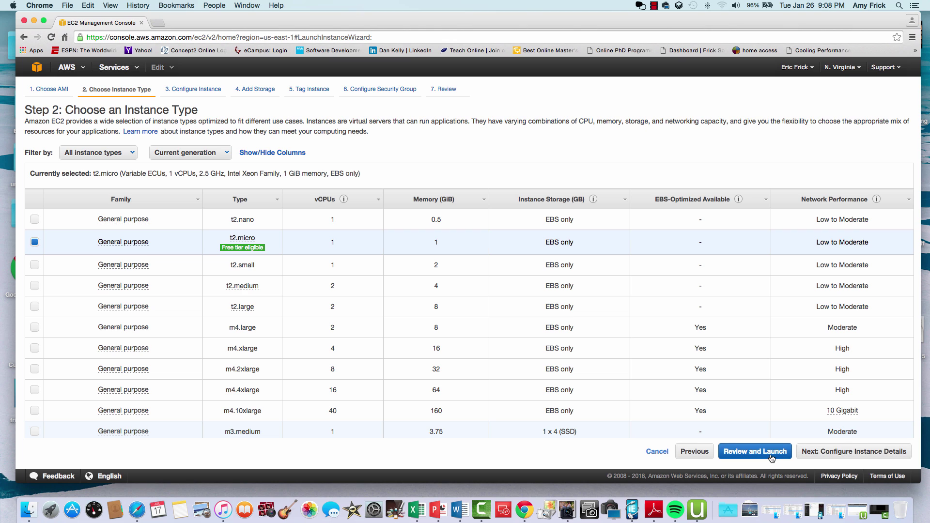
left_click(812, 454)
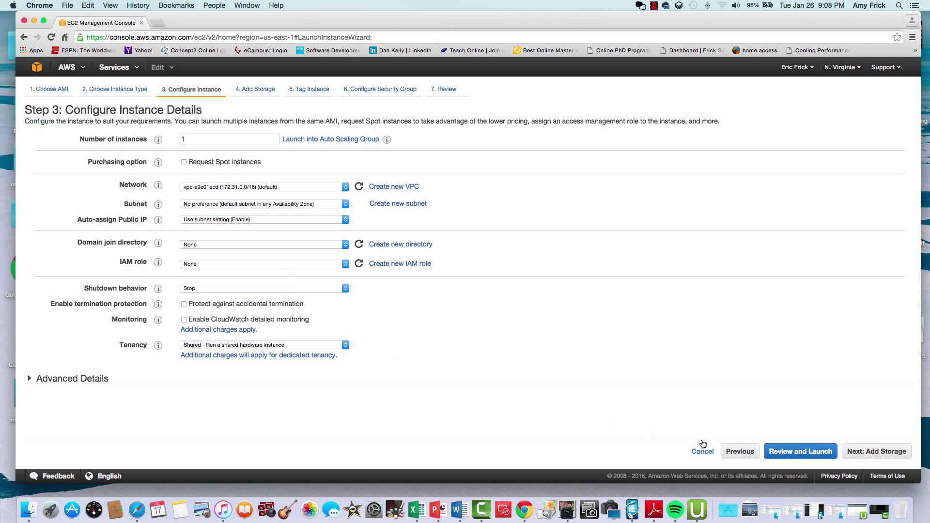
Keep the default instance details and 30 GiB root volume, and go to review.
left_click(866, 453)
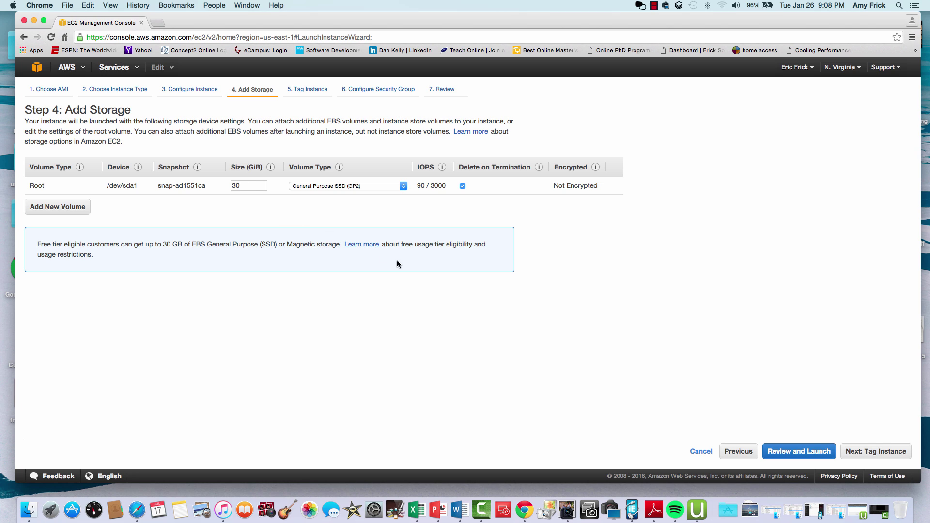
left_click(811, 452)
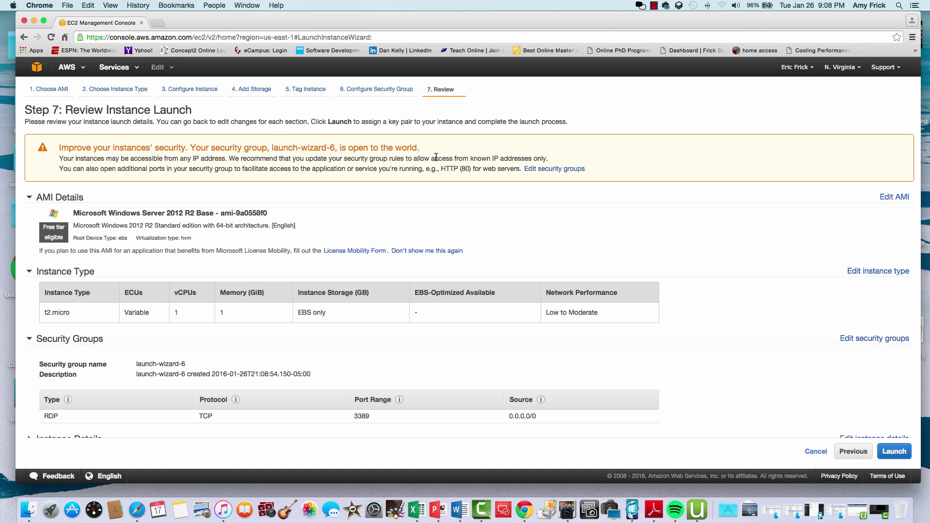
scroll(631, 248, "down", 3)
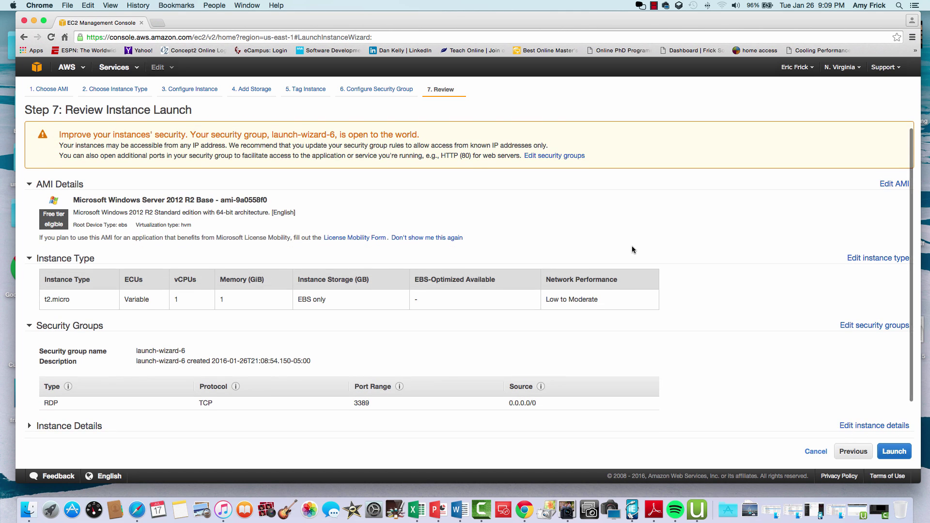
scroll(632, 250, "down", 2)
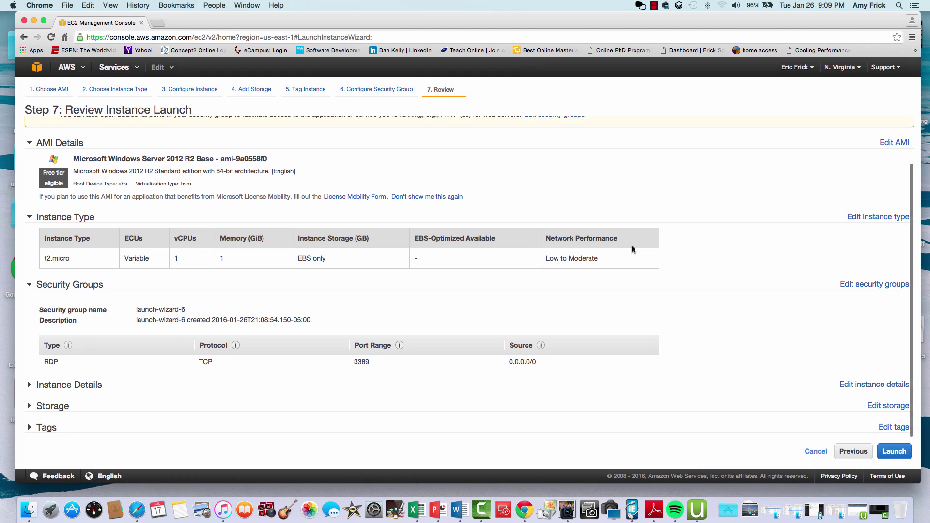
Launch from the Step 7 review to bring up the key pair prompt.
left_click(892, 452)
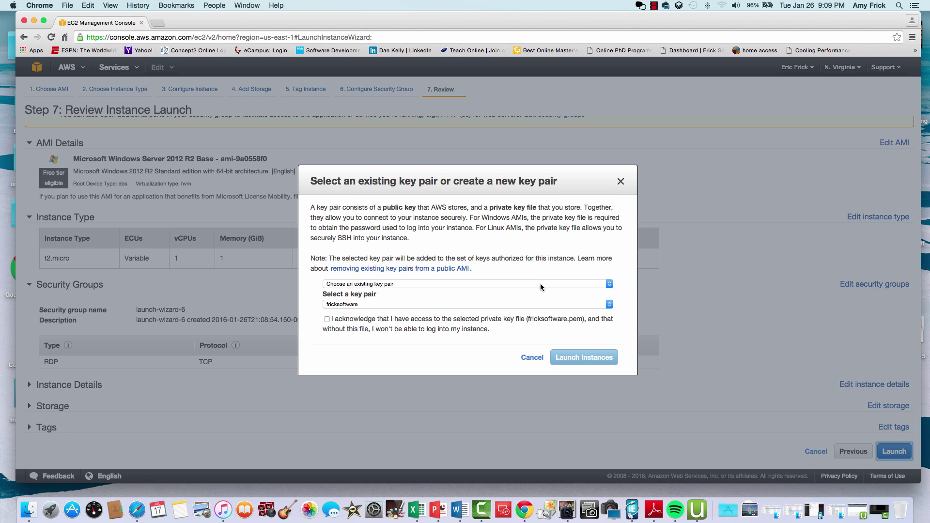
Launch the t2.micro instance with the acknowledged existing 'fricksoftware' key pair.
left_click(328, 321)
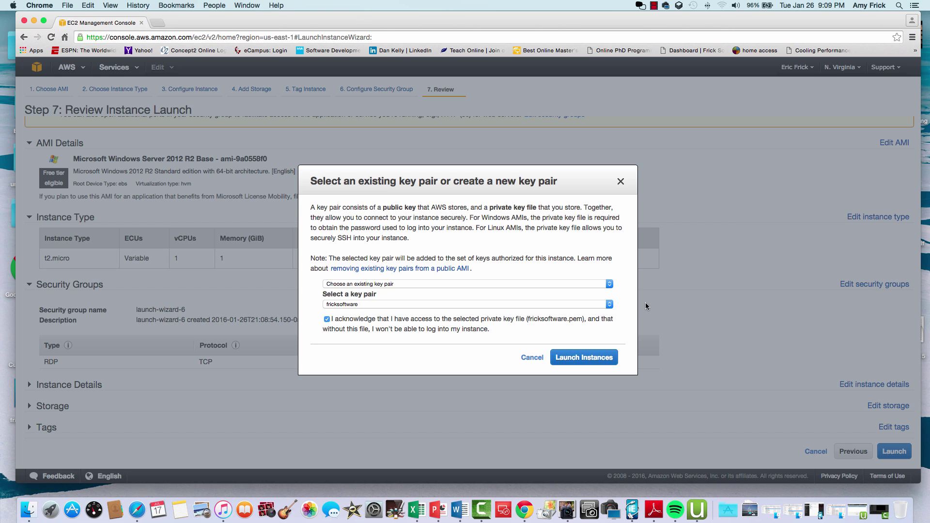
left_click(610, 306)
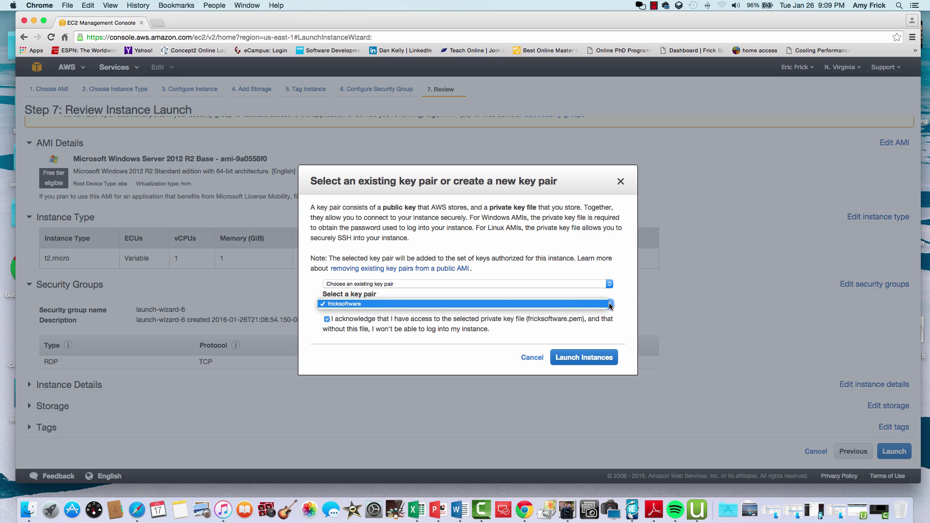
left_click(611, 305)
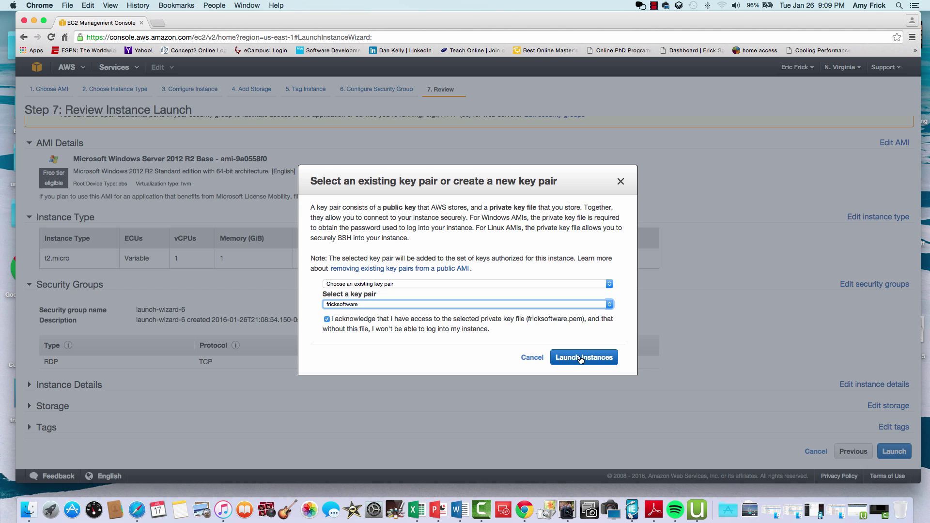
left_click(589, 359)
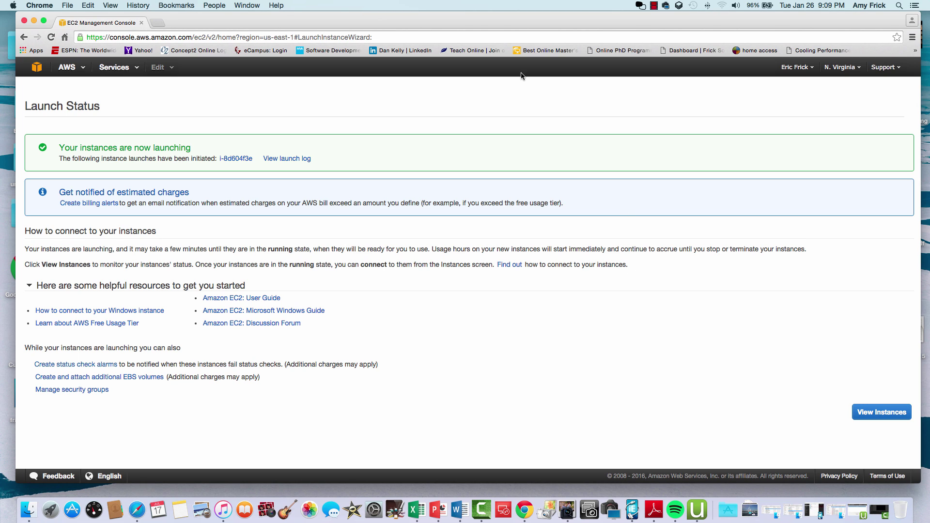
Return to the instance list and wait for the new t2.micro instance to run.
left_click(863, 413)
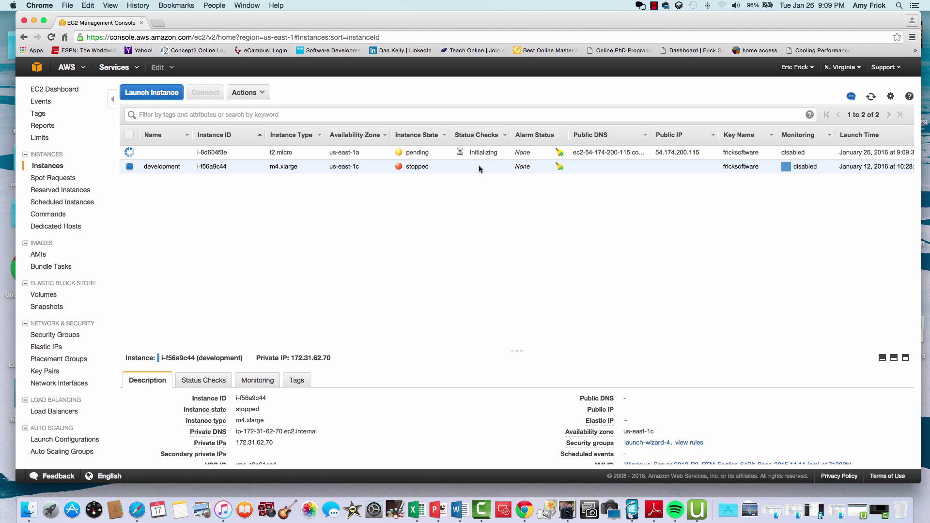
left_click(654, 7)
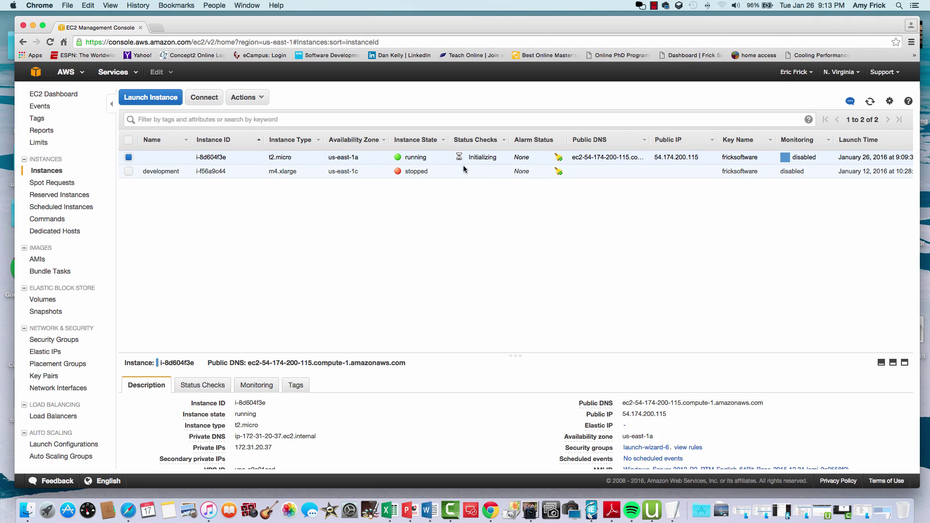
Paste the private key and decrypt the Windows Administrator password.
right_click(433, 156)
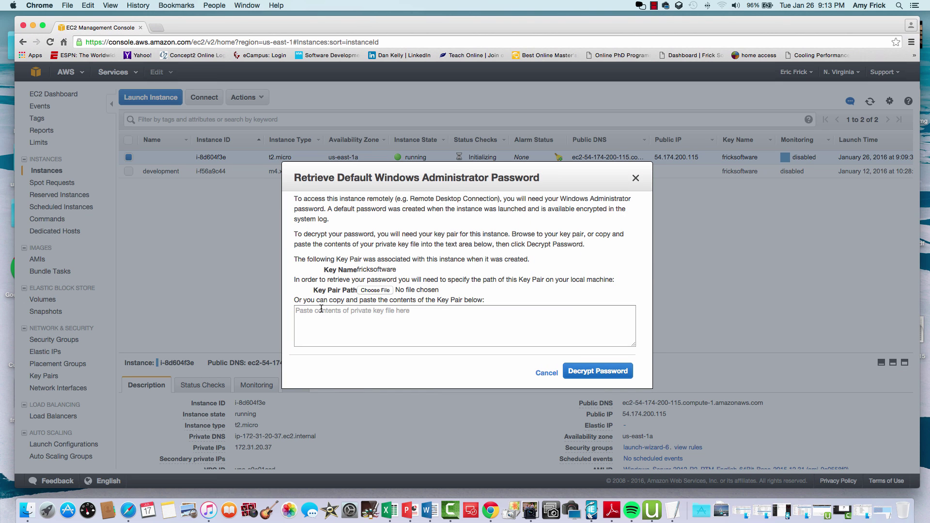
left_click(356, 311)
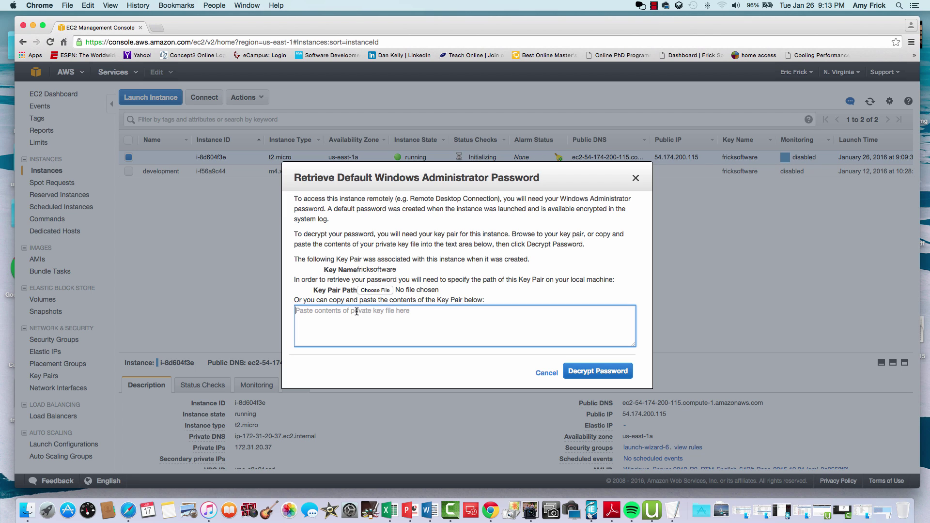
right_click(357, 311)
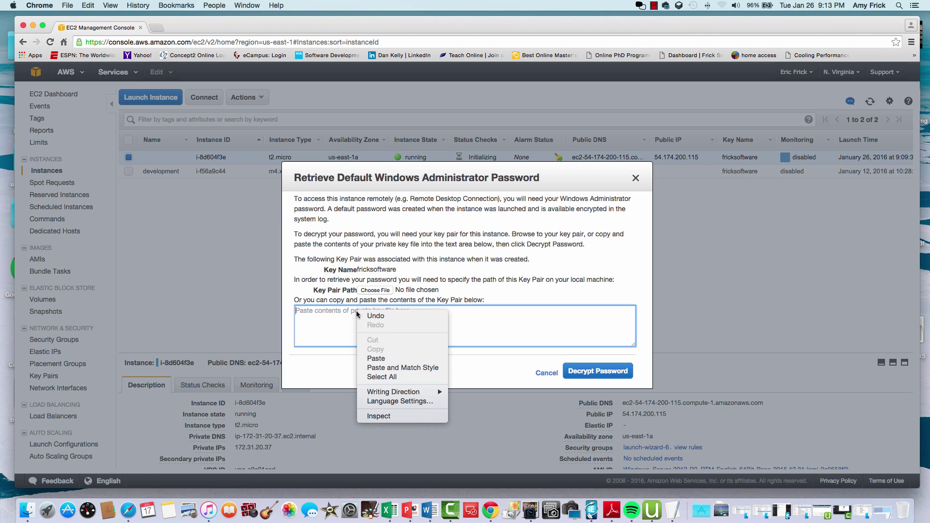
left_click(381, 358)
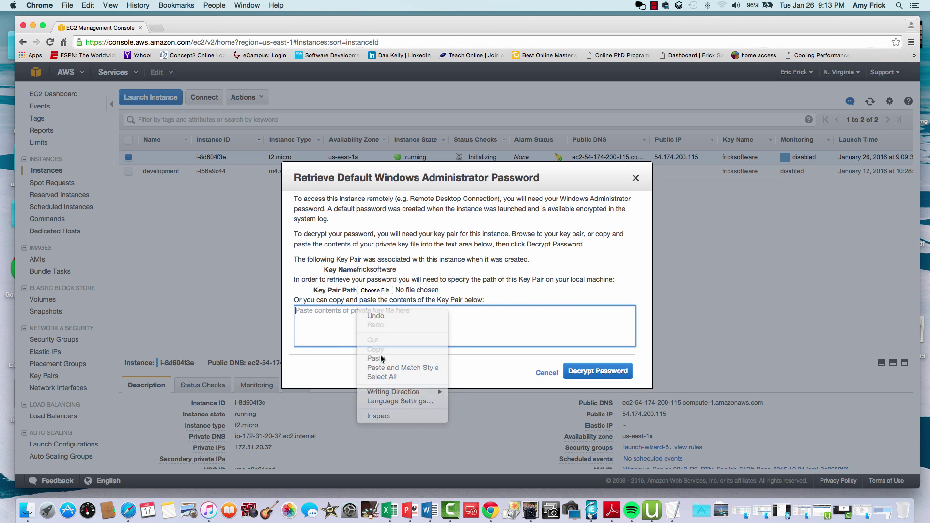
left_click(590, 372)
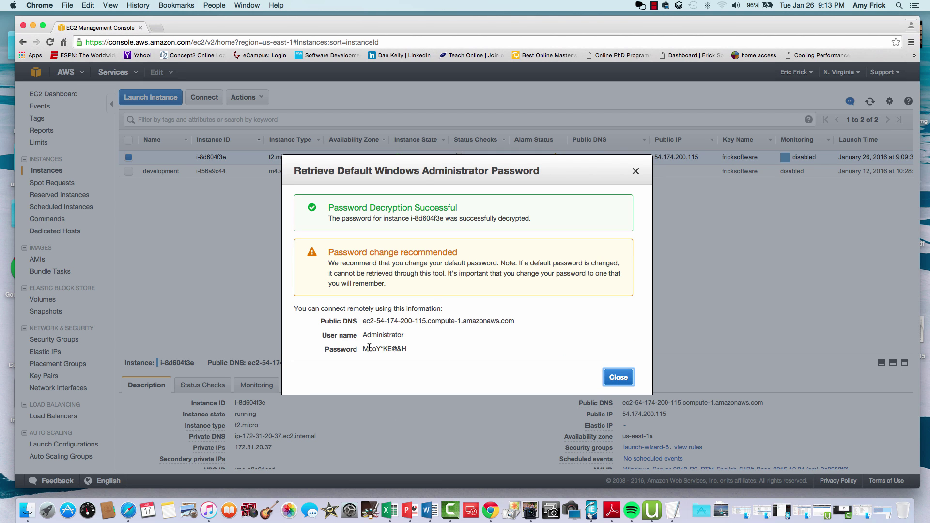
Copy the decrypted Administrator password and close the dialog.
left_click_drag(364, 349, 407, 349)
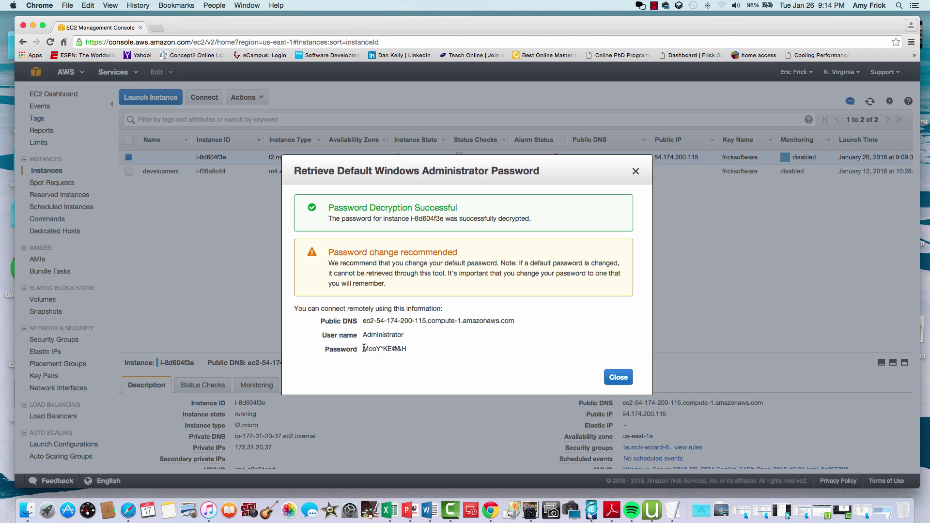
right_click(397, 349)
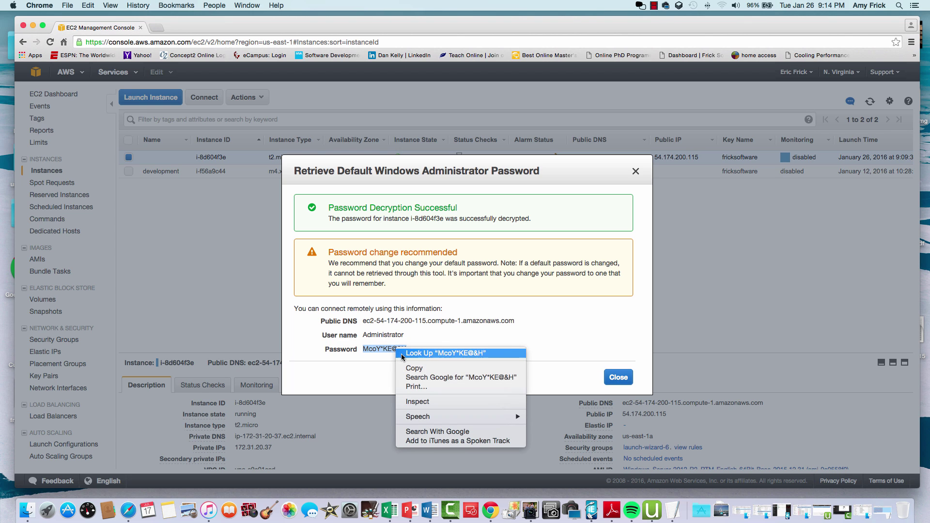
left_click(405, 369)
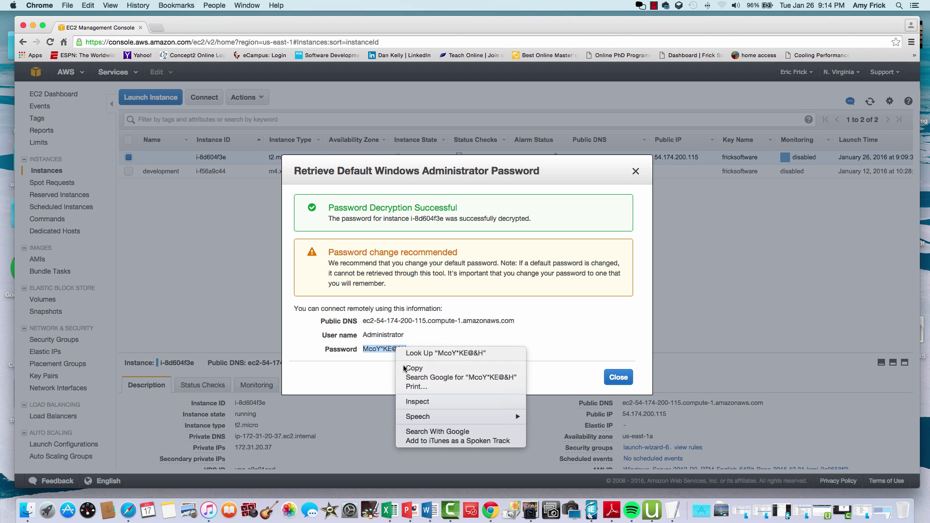
left_click(619, 377)
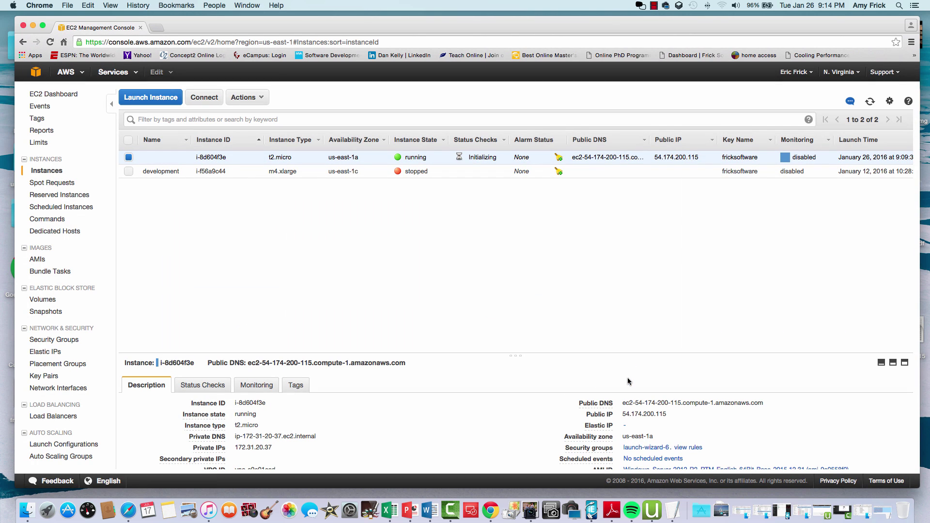
Download the instance's Remote Desktop file from Connect and open the .rdp file.
right_click(454, 154)
left_click(467, 158)
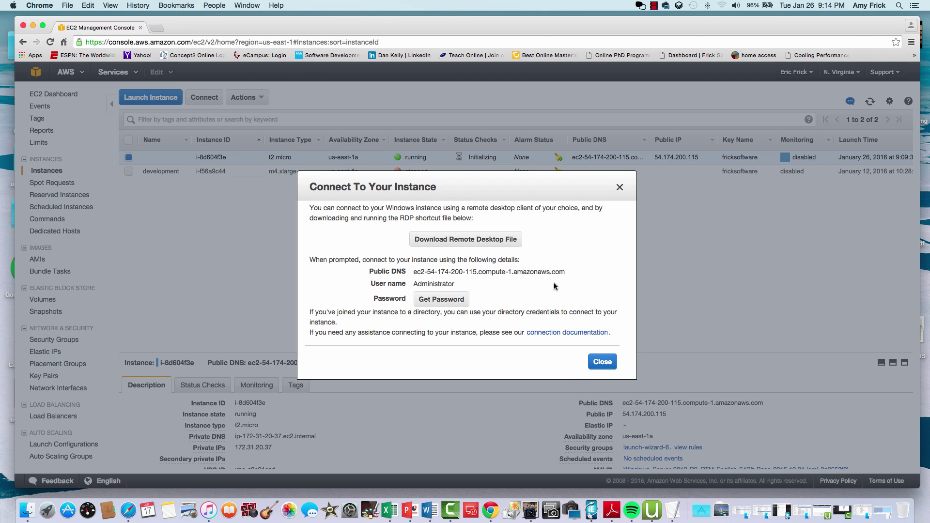
left_click(494, 240)
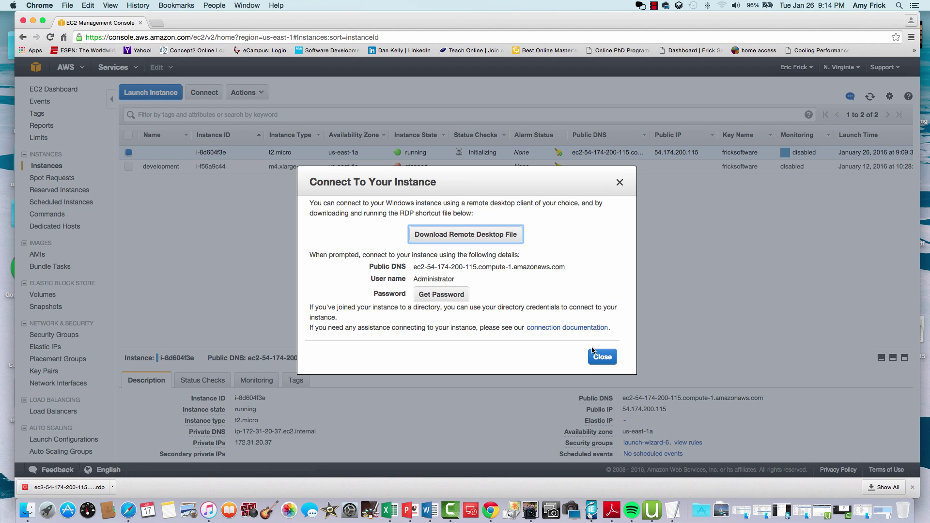
left_click(603, 357)
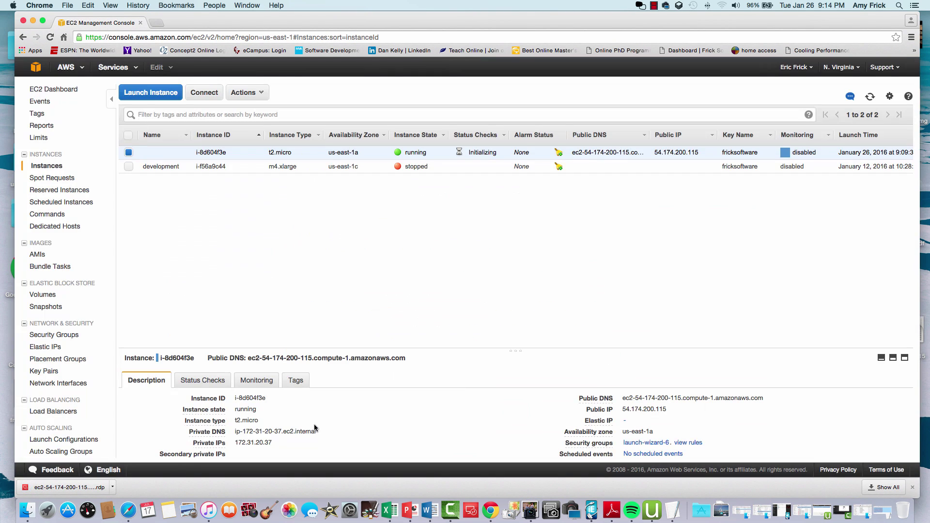
left_click(88, 491)
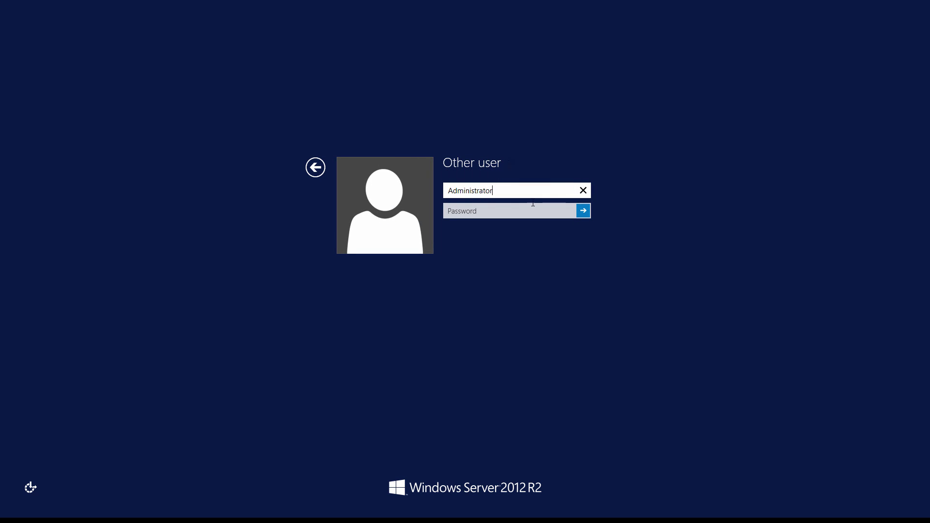
Enter the decrypted Administrator password and sign in to the Windows Server 2012 R2 desktop.
left_click(511, 211)
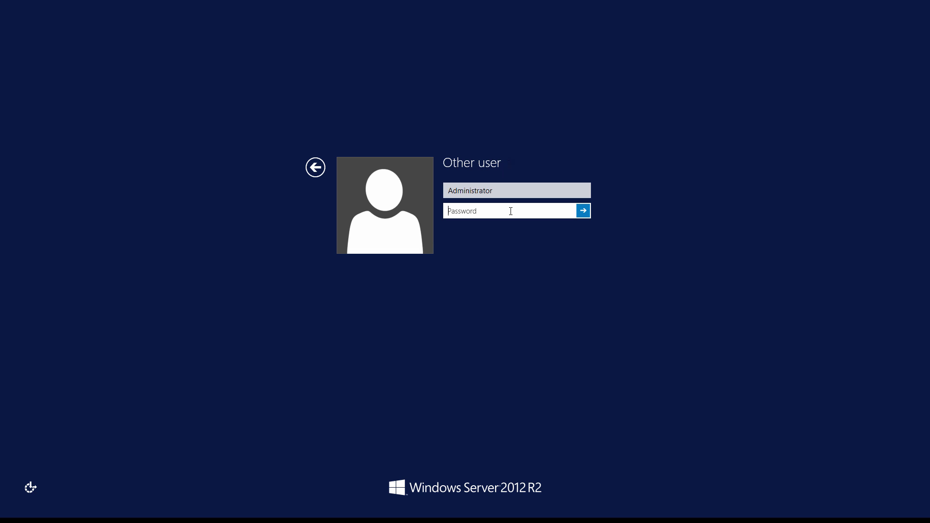
type("••")
type("••")
type("•")
type("•")
type("•")
type("•")
type("•")
type("•")
left_click(588, 213)
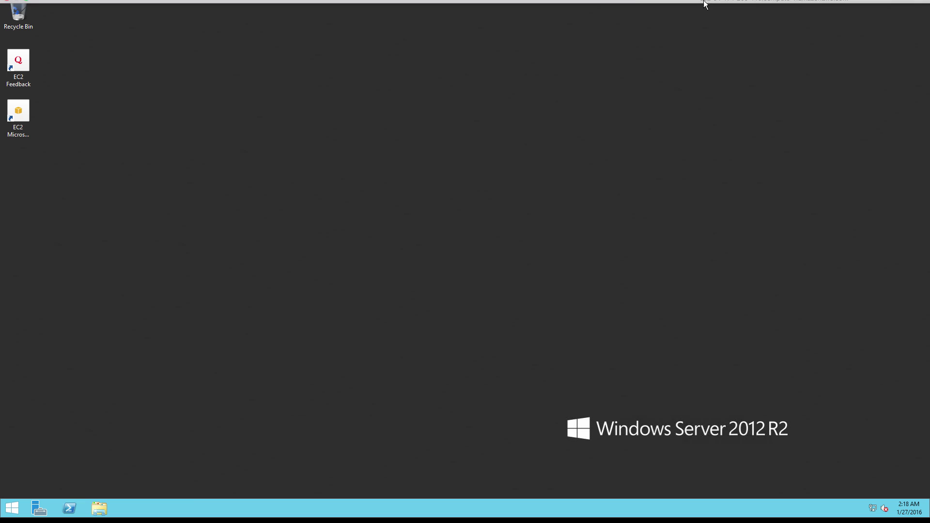
Disconnect the remote session from the Windows Server Start screen's power options.
left_click(10, 507)
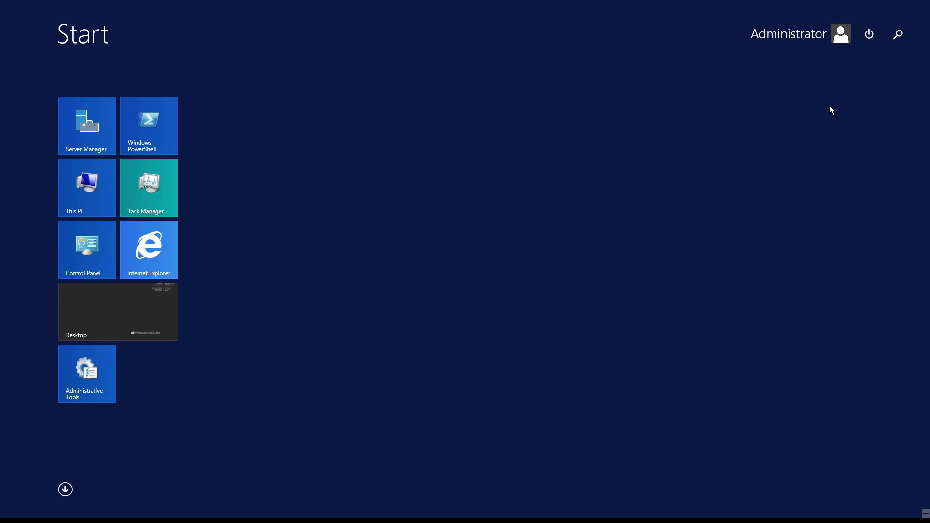
left_click(876, 40)
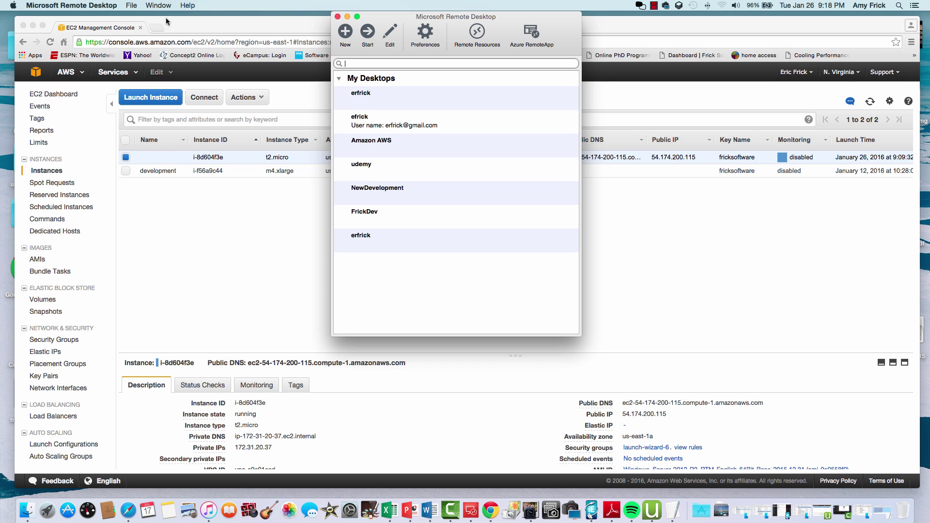
Minimize Remote Desktop and stop the t2.micro instance via Instance State, confirming Yes, Stop.
left_click(348, 16)
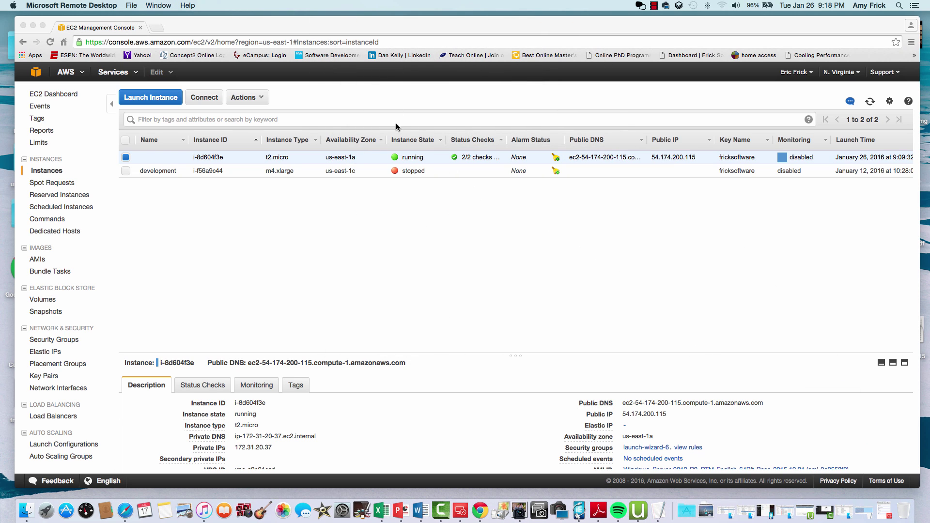
right_click(386, 157)
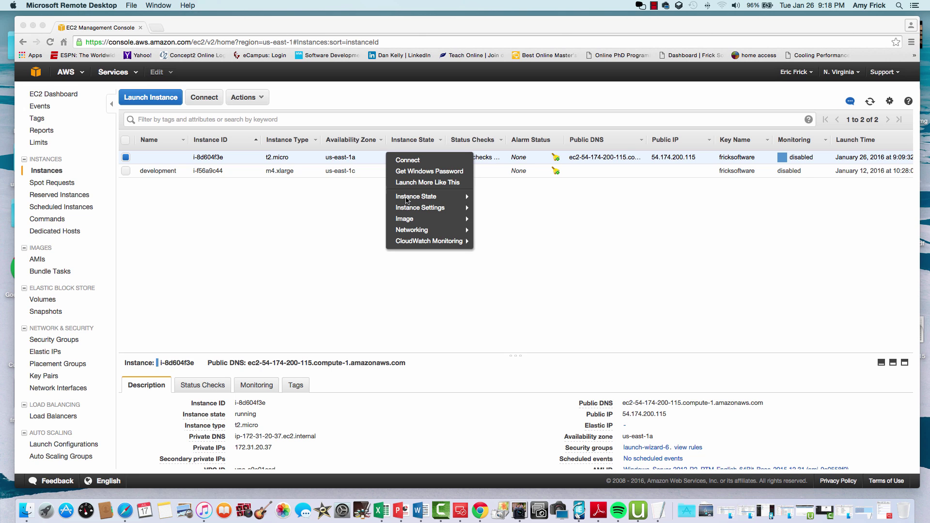
left_click(415, 198)
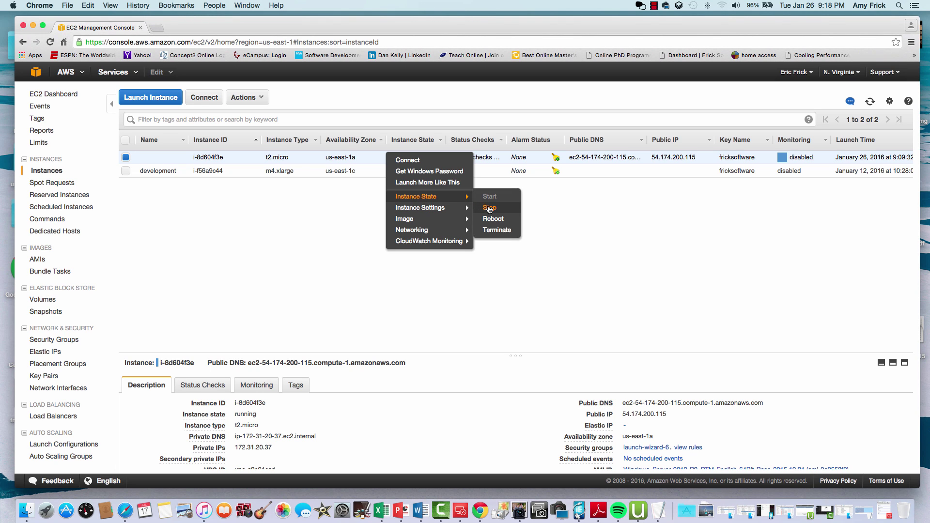
left_click(489, 208)
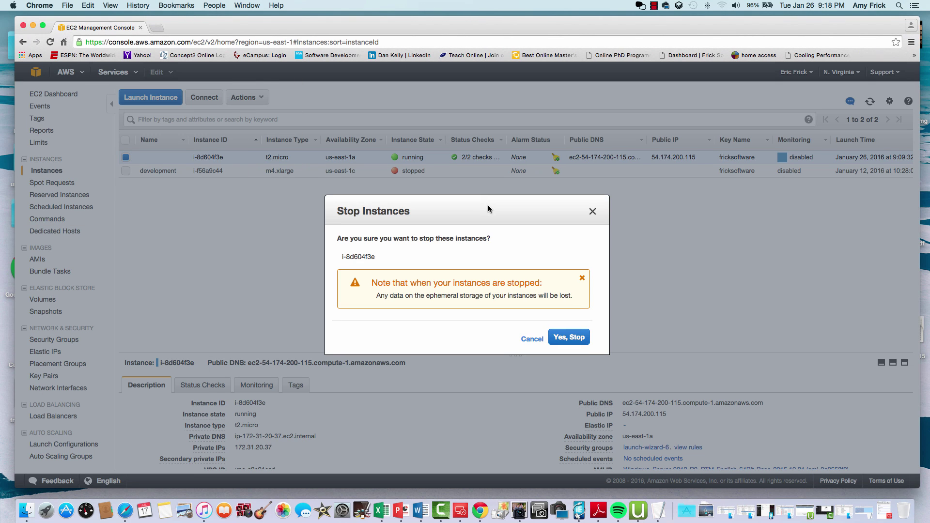
left_click(575, 339)
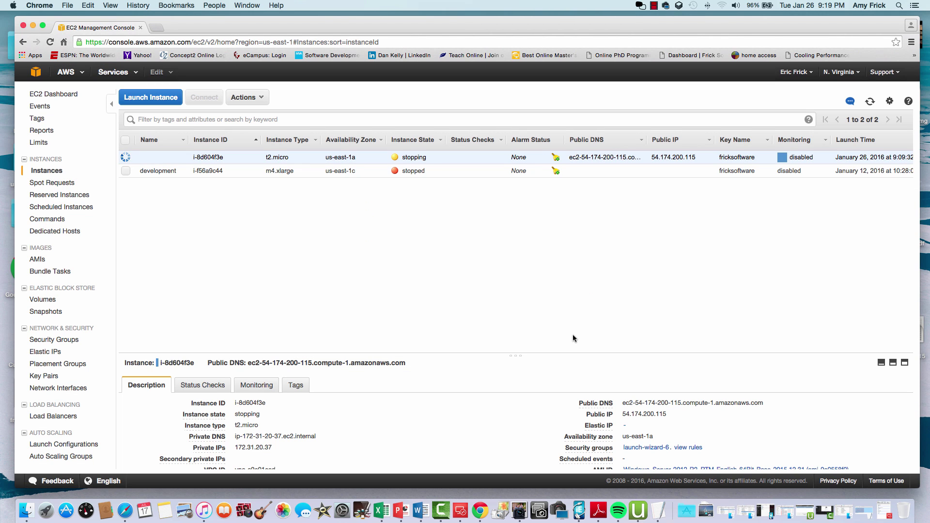